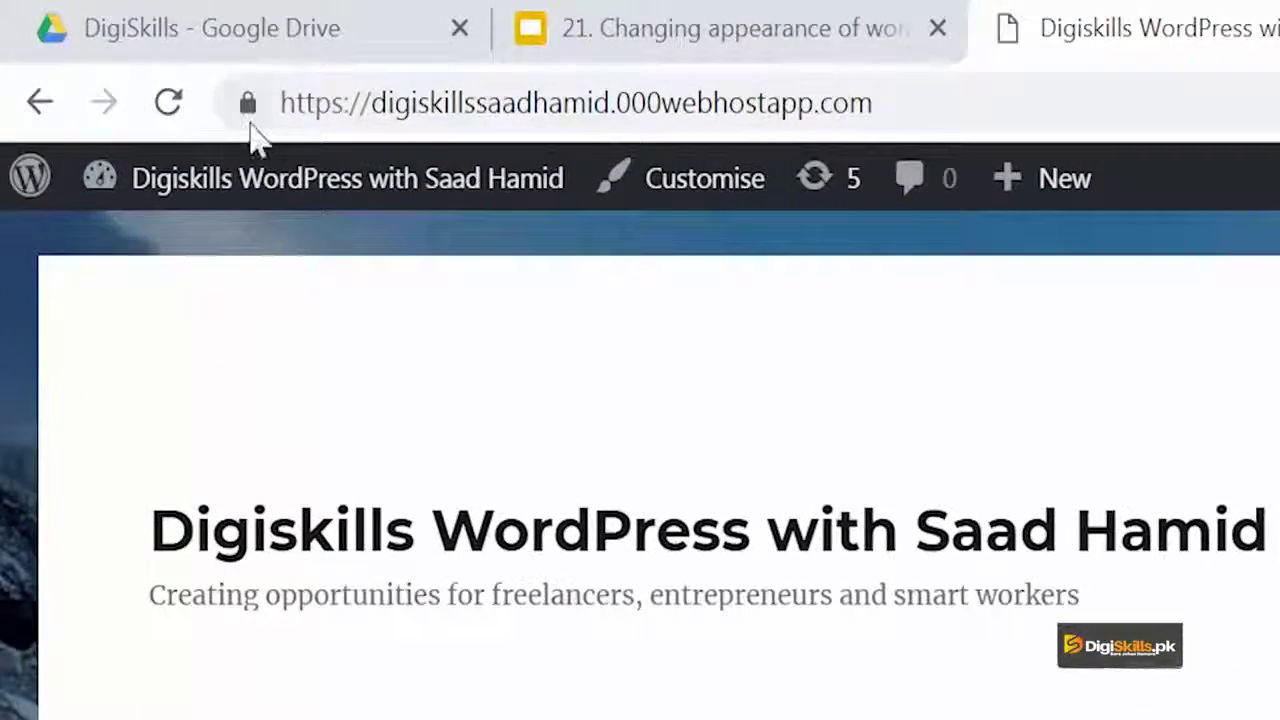
Step: Bring up the Digiskills WordPress Dashboard showing 10 posts, 9 pages and the Twenty Sixteen theme
mouse_move(250, 218)
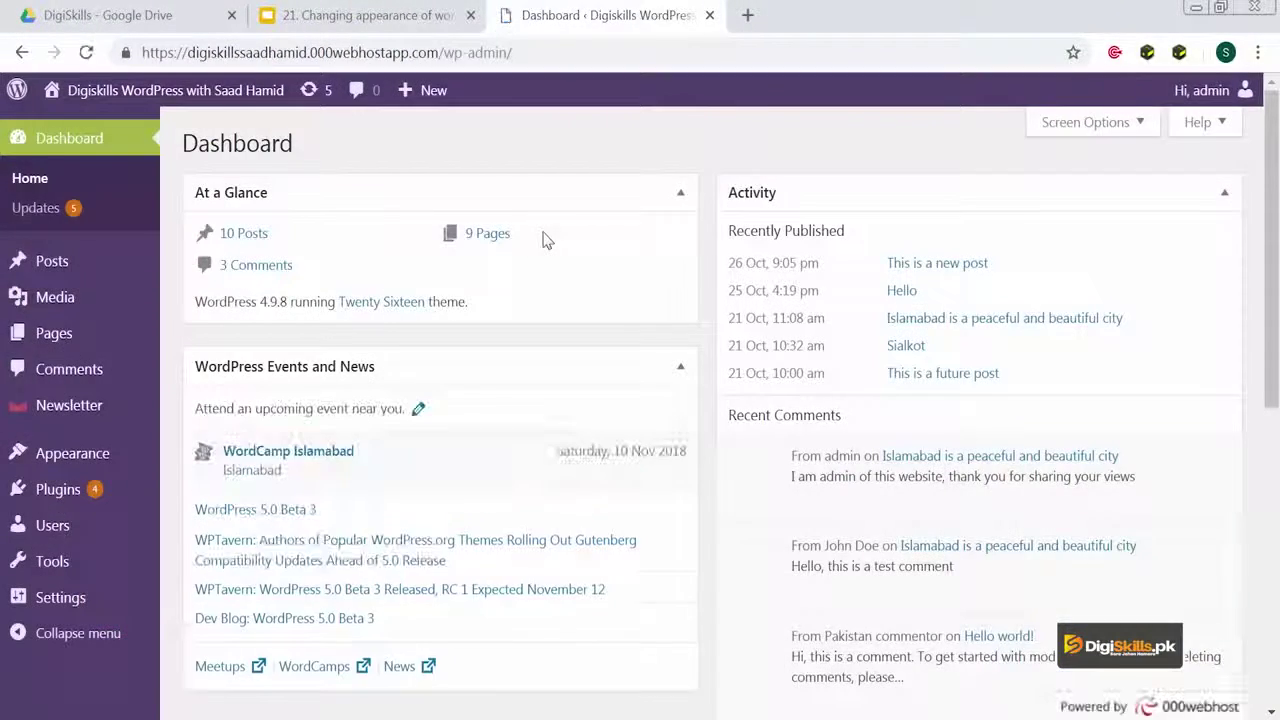
Step: In a new tab, go to google.com and search for "divi"
left_click(748, 16)
type("g")
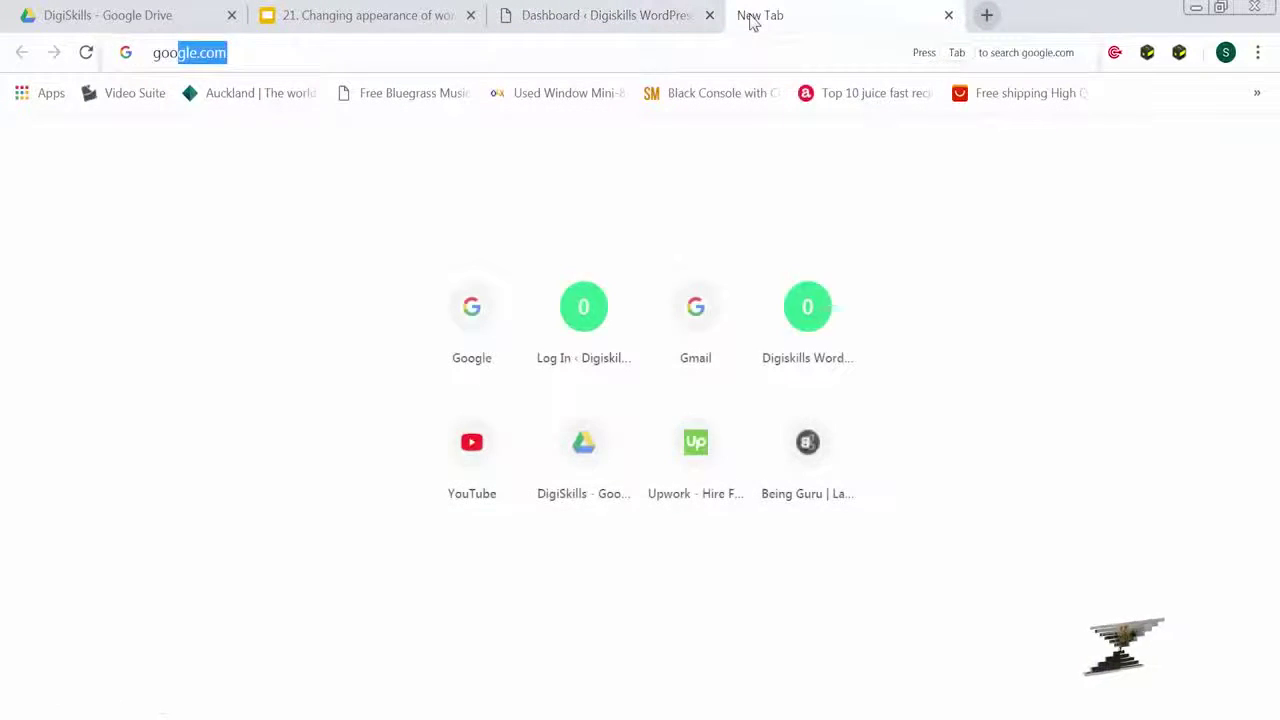
type("oo")
key("Return")
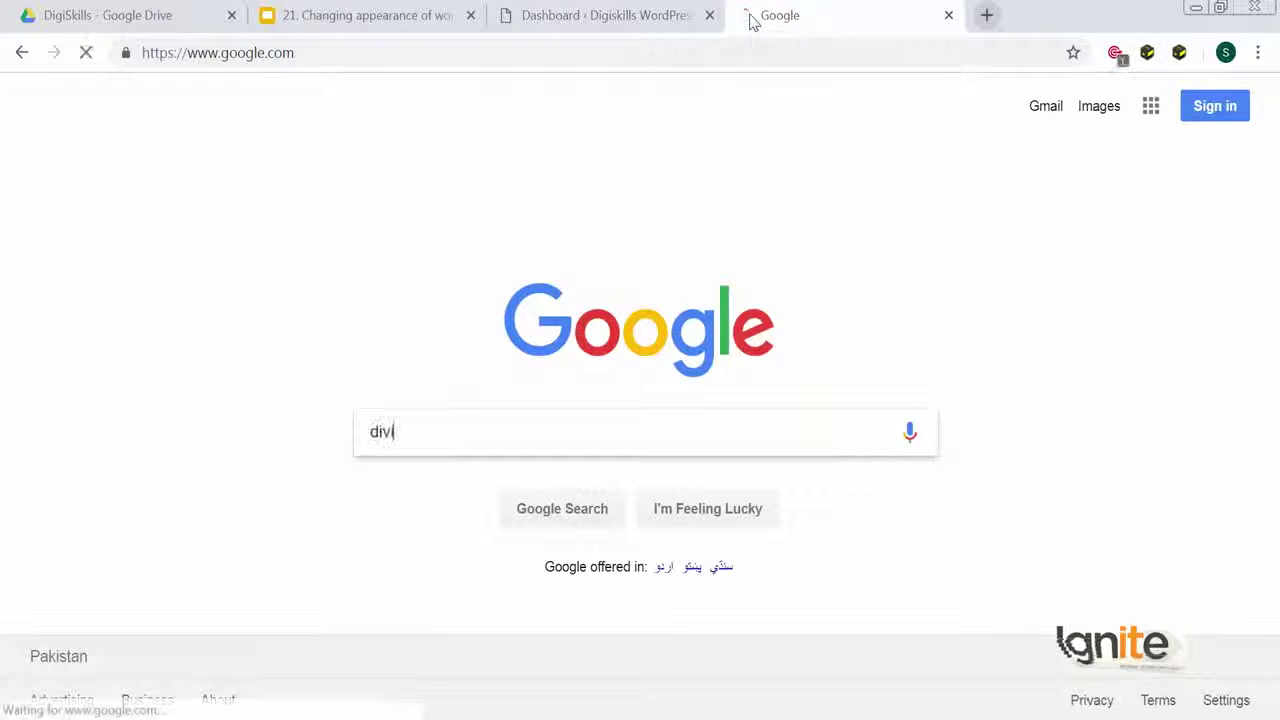
key("Return")
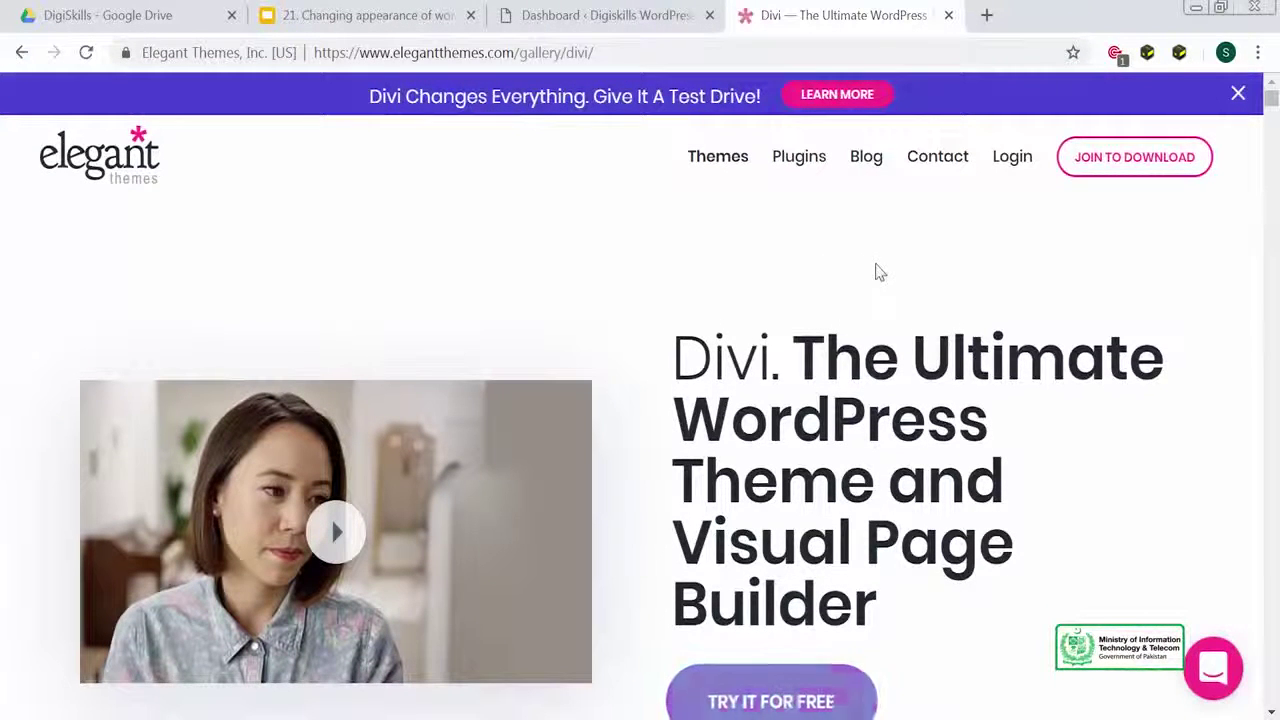
Step: Scroll the Divi gallery and preview the Contact Form module in a new tab
scroll(827, 410, "down", 3)
scroll(827, 410, "down", 12)
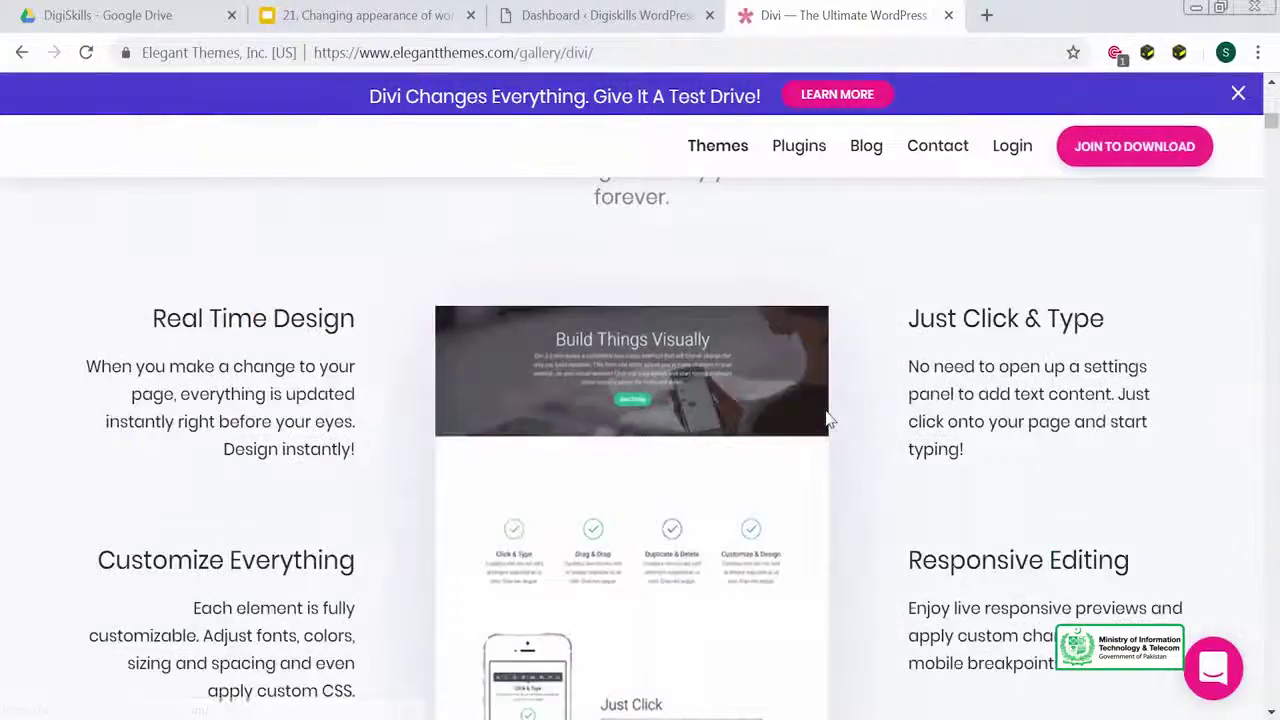
scroll(827, 412, "down", 15)
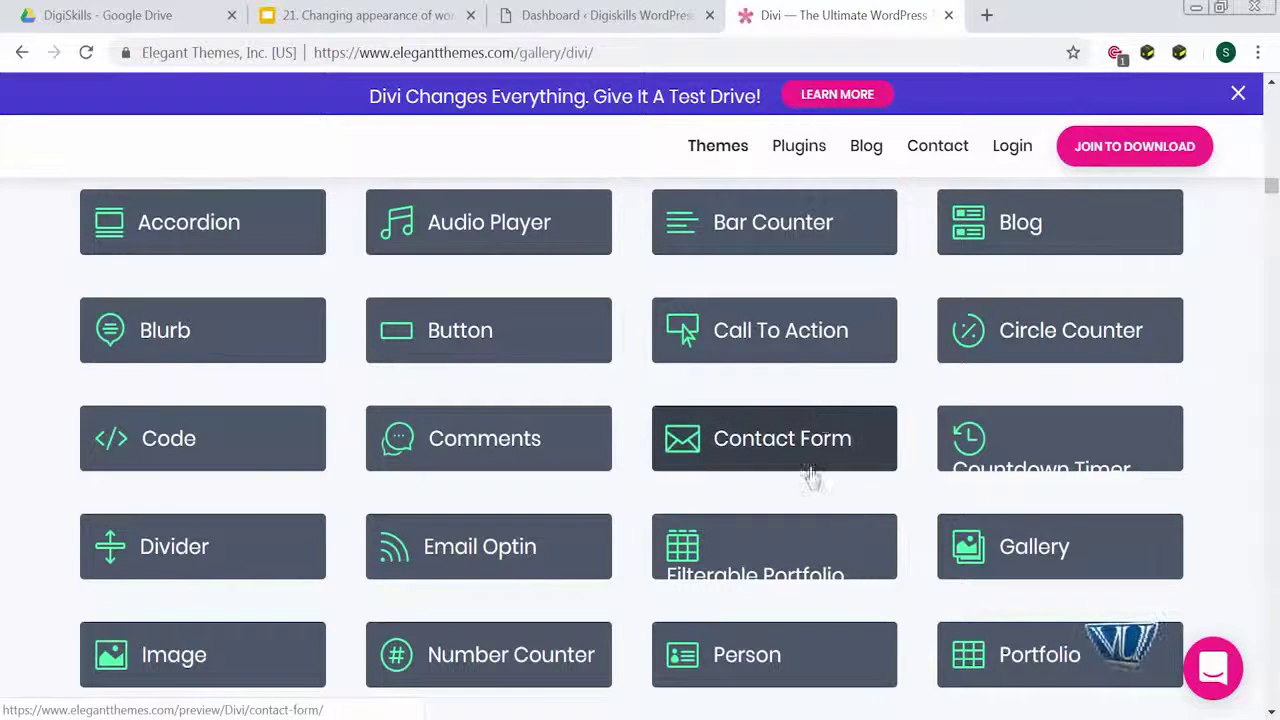
left_click(815, 459)
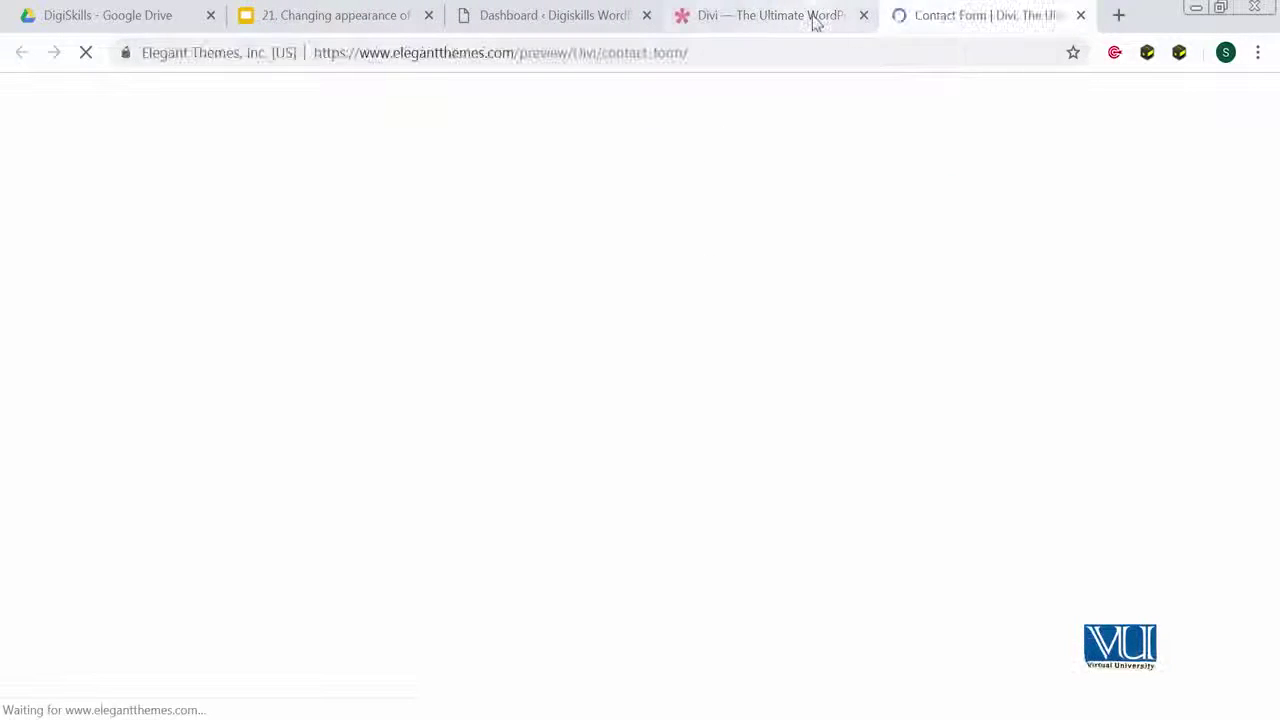
left_click(814, 16)
Step: Open and close the support chat, then launch the free Divi Builder demo
scroll(713, 430, "down", 10)
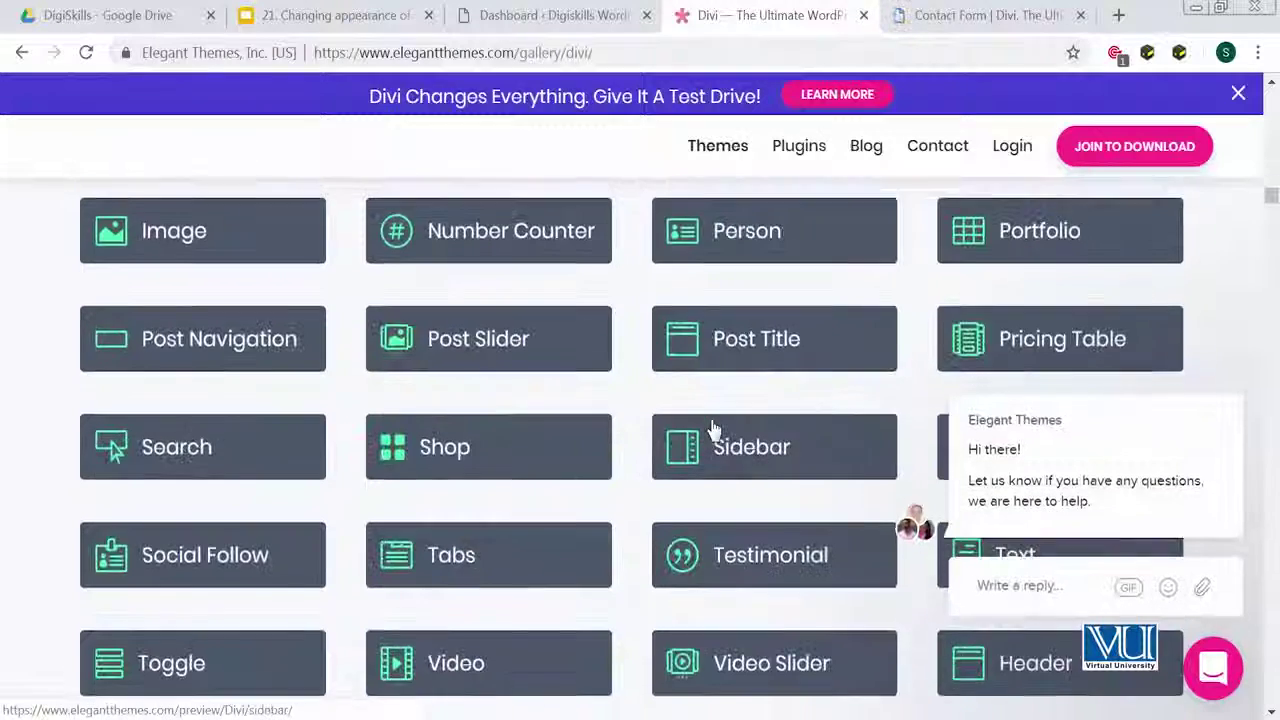
left_click(1210, 668)
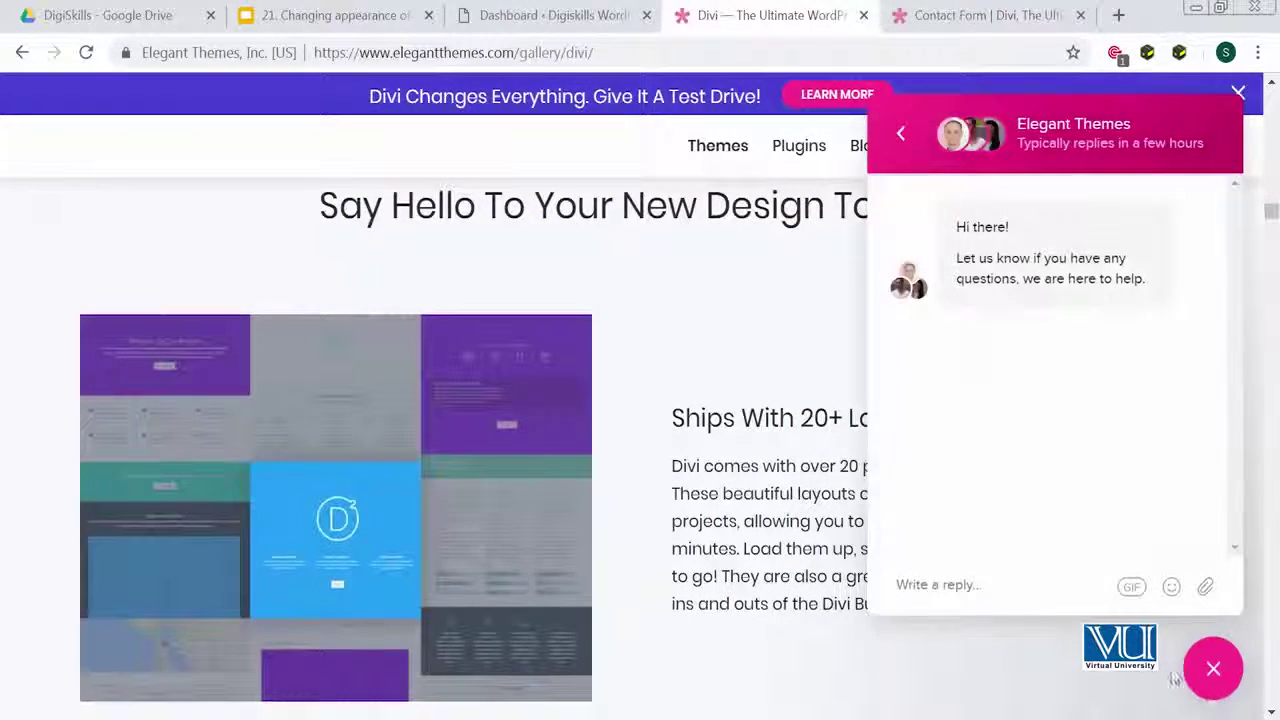
left_click(1205, 670)
scroll(887, 534, "down", 12)
scroll(887, 534, "up", 15)
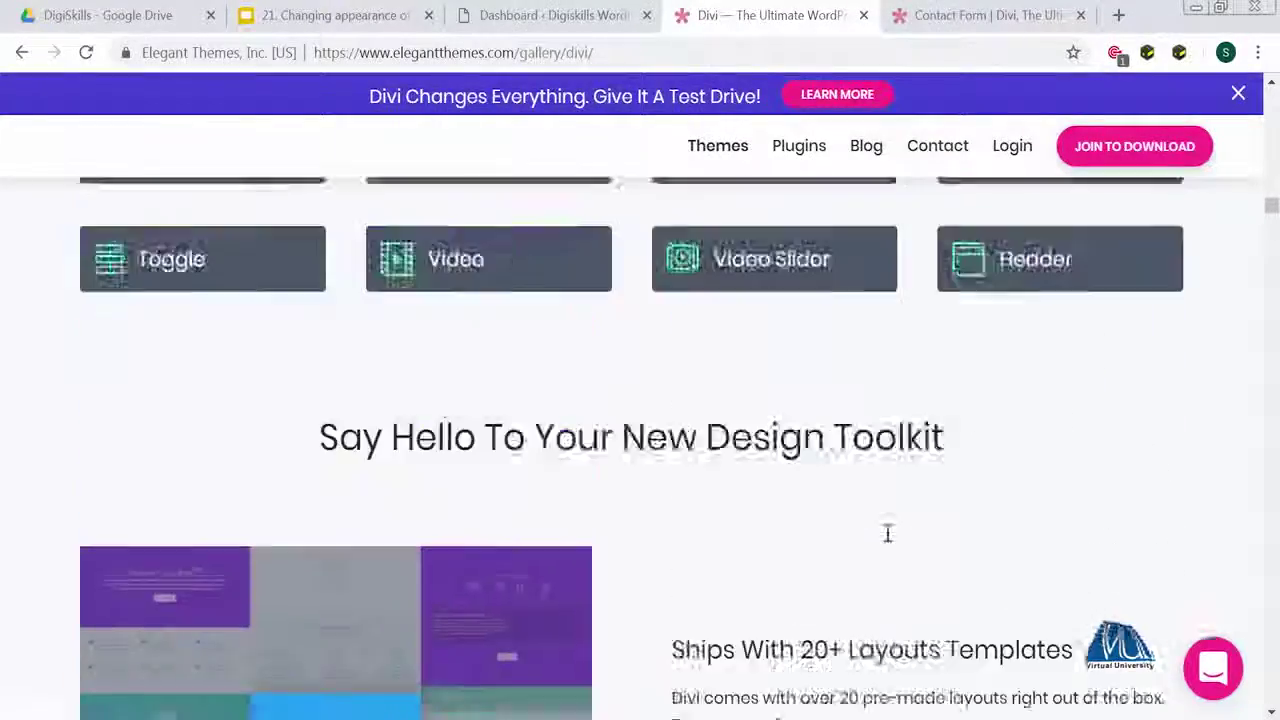
scroll(887, 534, "up", 20)
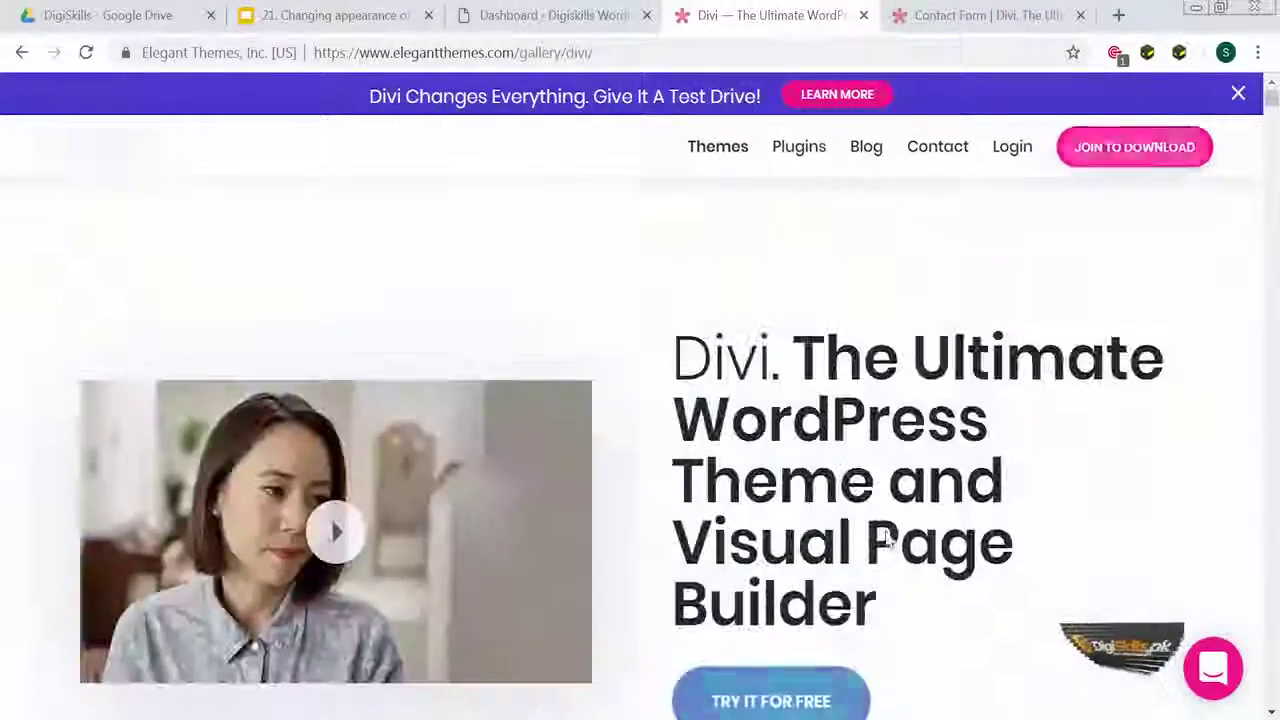
left_click(812, 684)
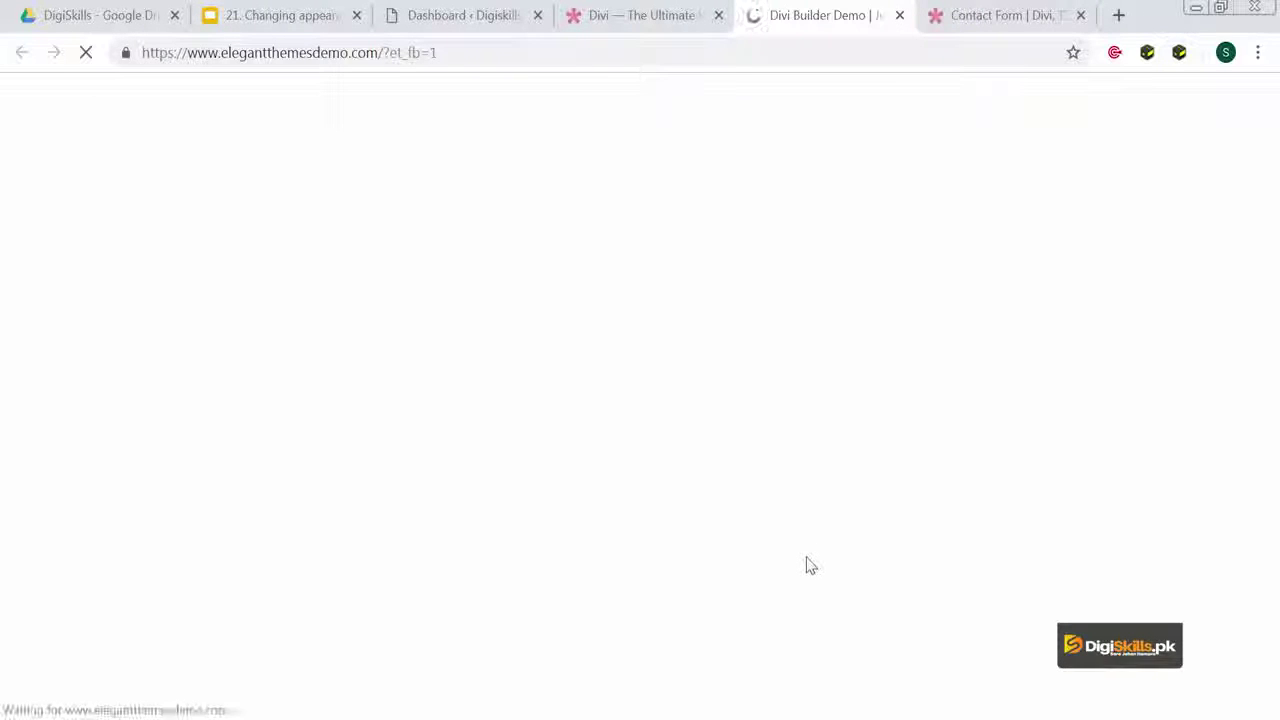
Step: Return to the loaded Divi Builder demo and dismiss its welcome message
left_click(679, 10)
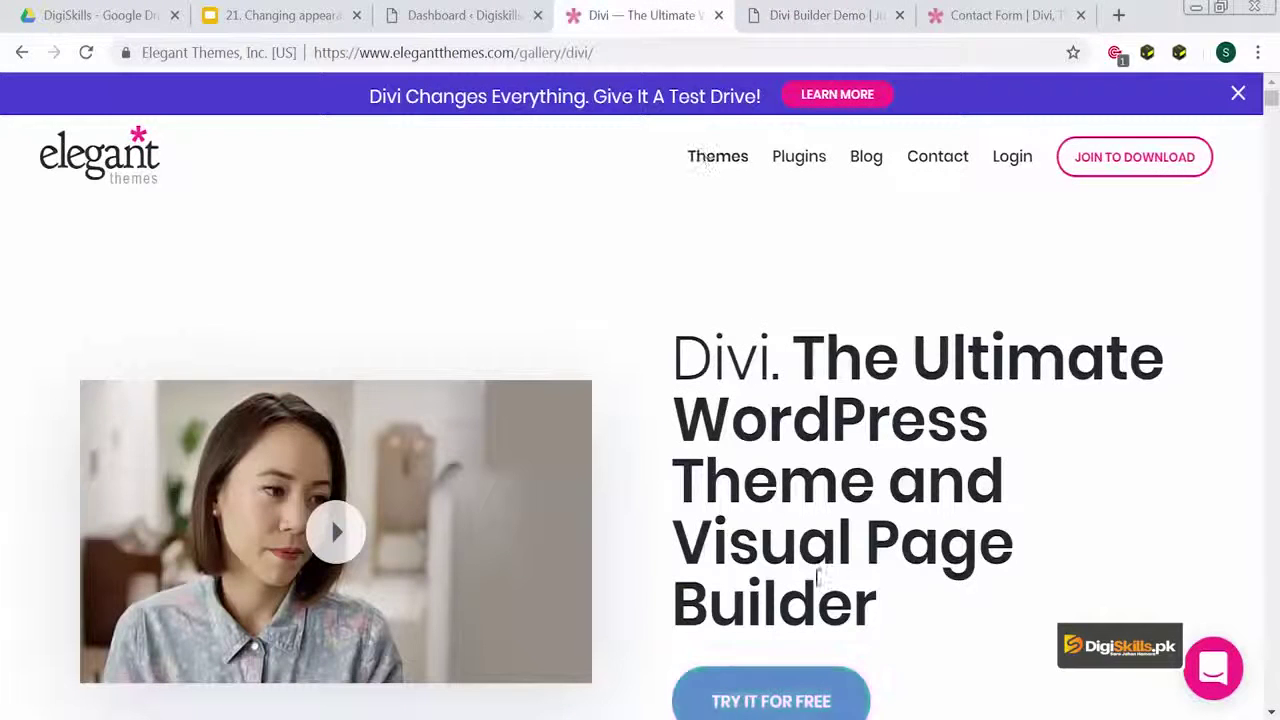
left_click(840, 16)
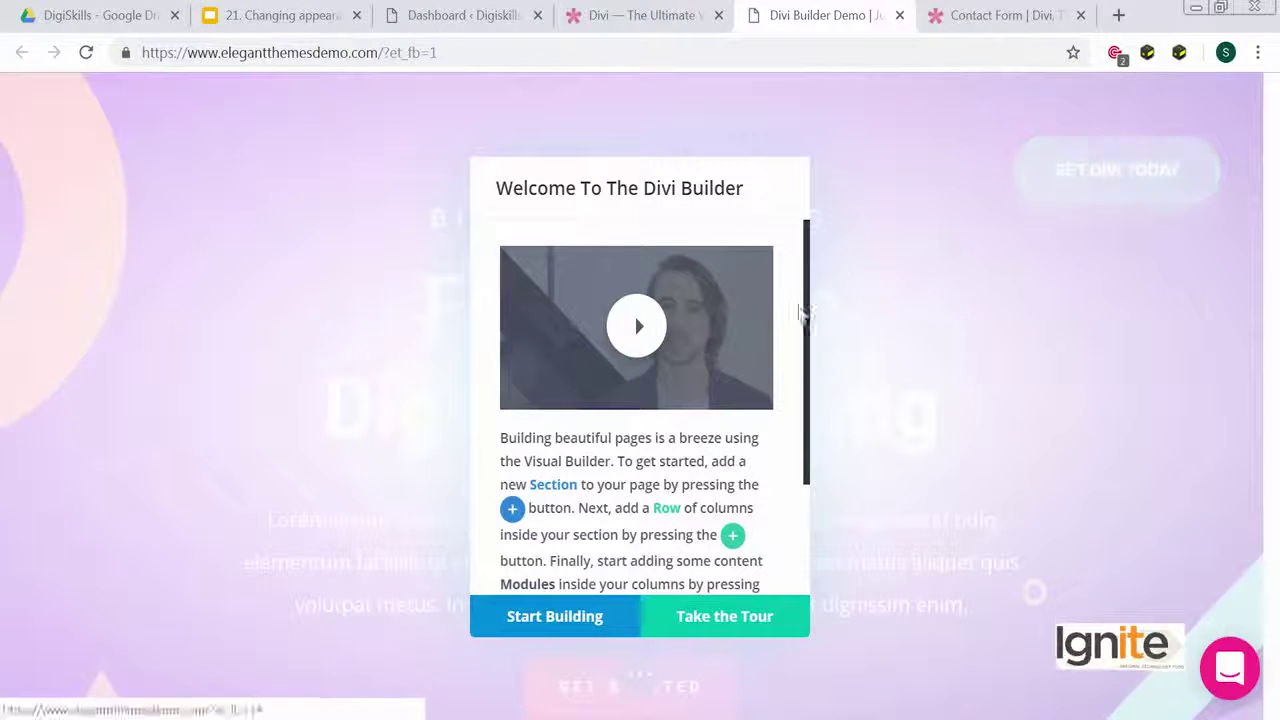
left_click(606, 620)
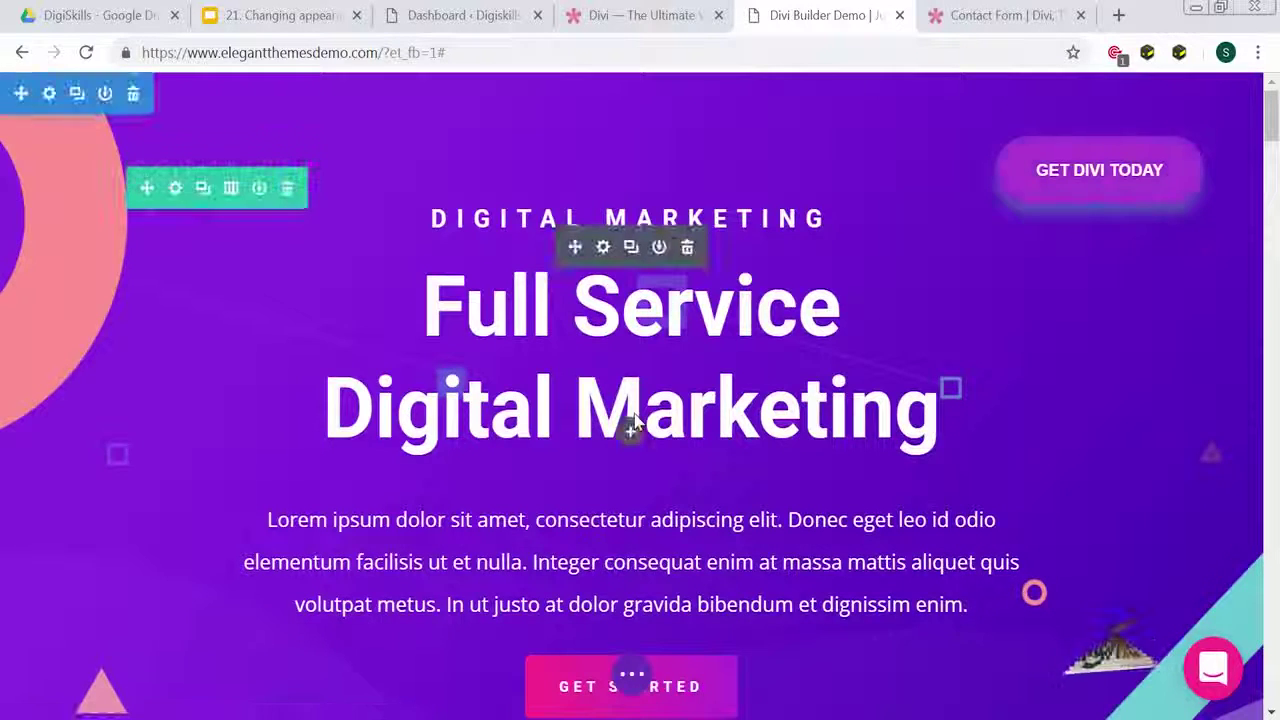
Step: Scroll through the Divi Builder demo page, then go back to the WordPress admin tab
scroll(636, 415, "down", 4)
scroll(636, 415, "down", 7)
scroll(636, 415, "up", 4)
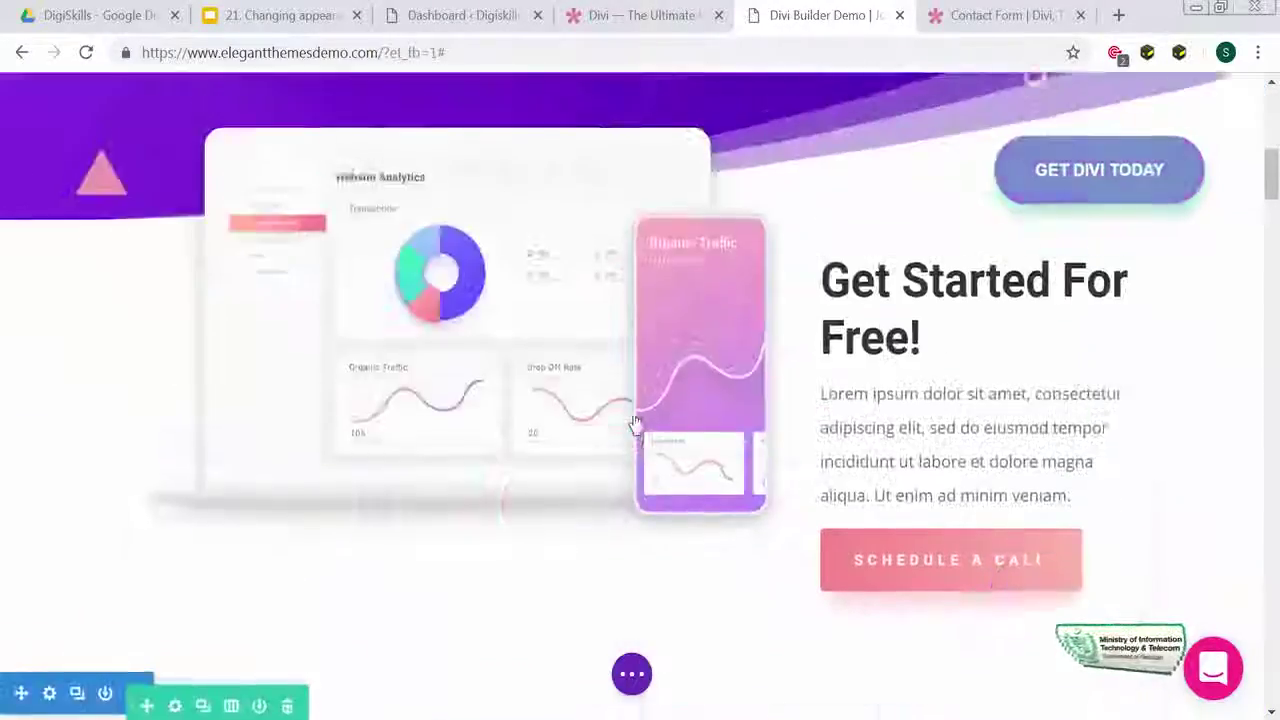
scroll(636, 415, "down", 8)
scroll(635, 412, "down", 20)
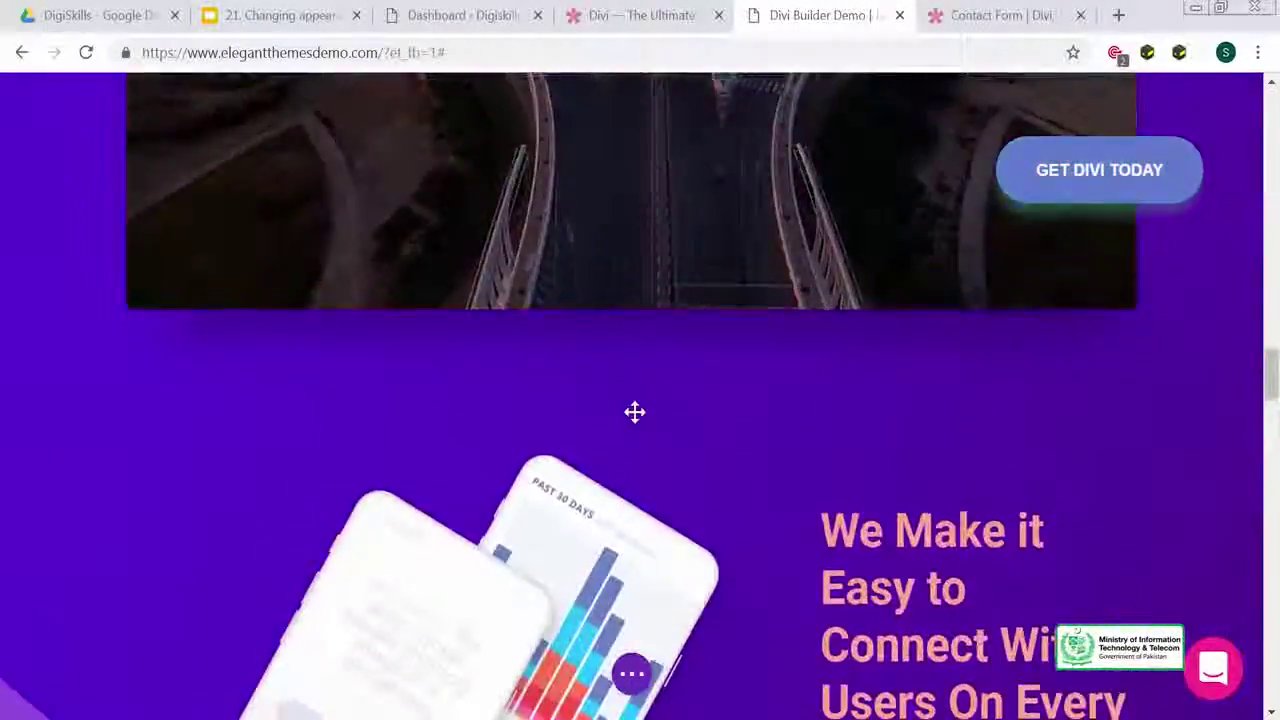
scroll(635, 412, "down", 20)
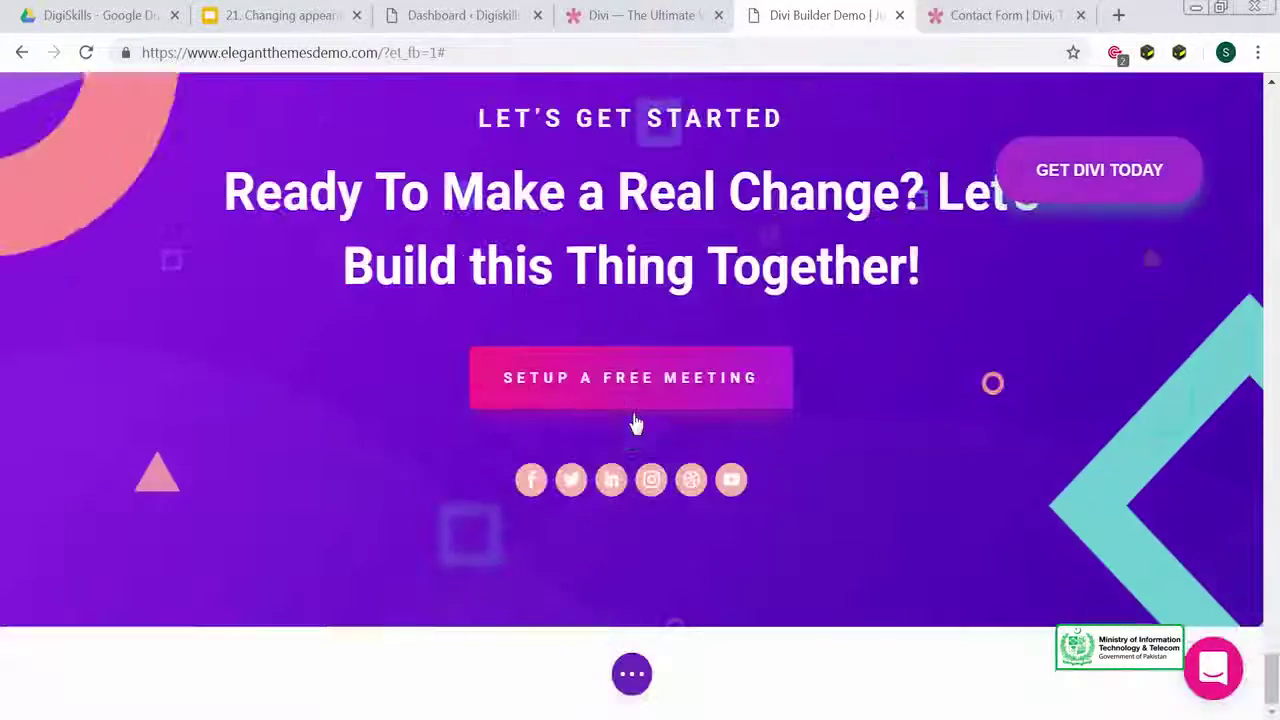
scroll(634, 412, "up", 20)
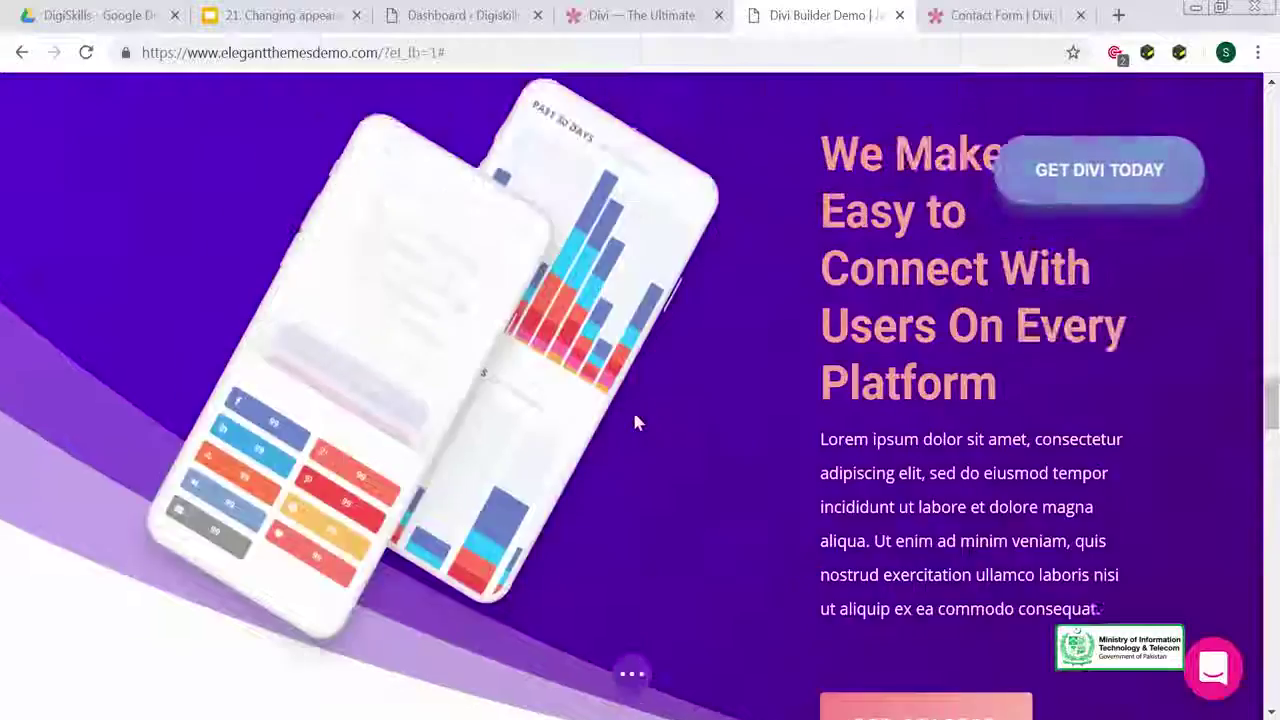
scroll(634, 412, "up", 20)
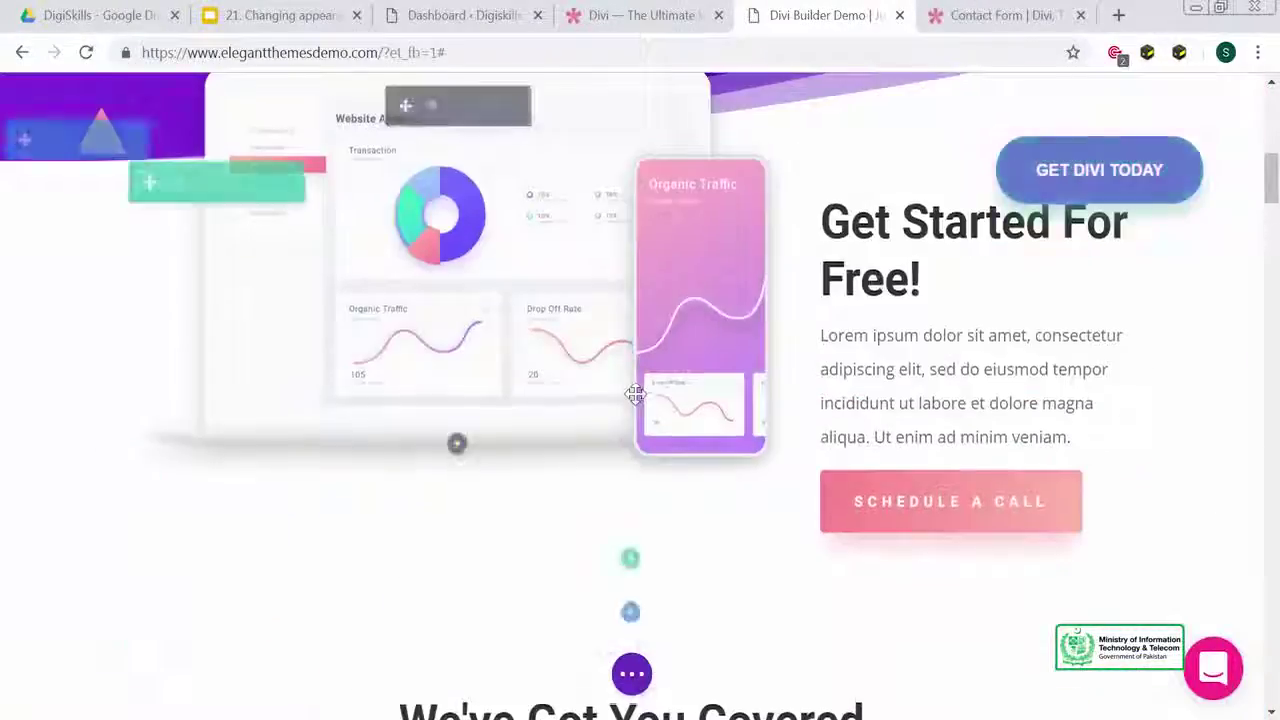
scroll(634, 392, "down", 8)
scroll(633, 396, "up", 2)
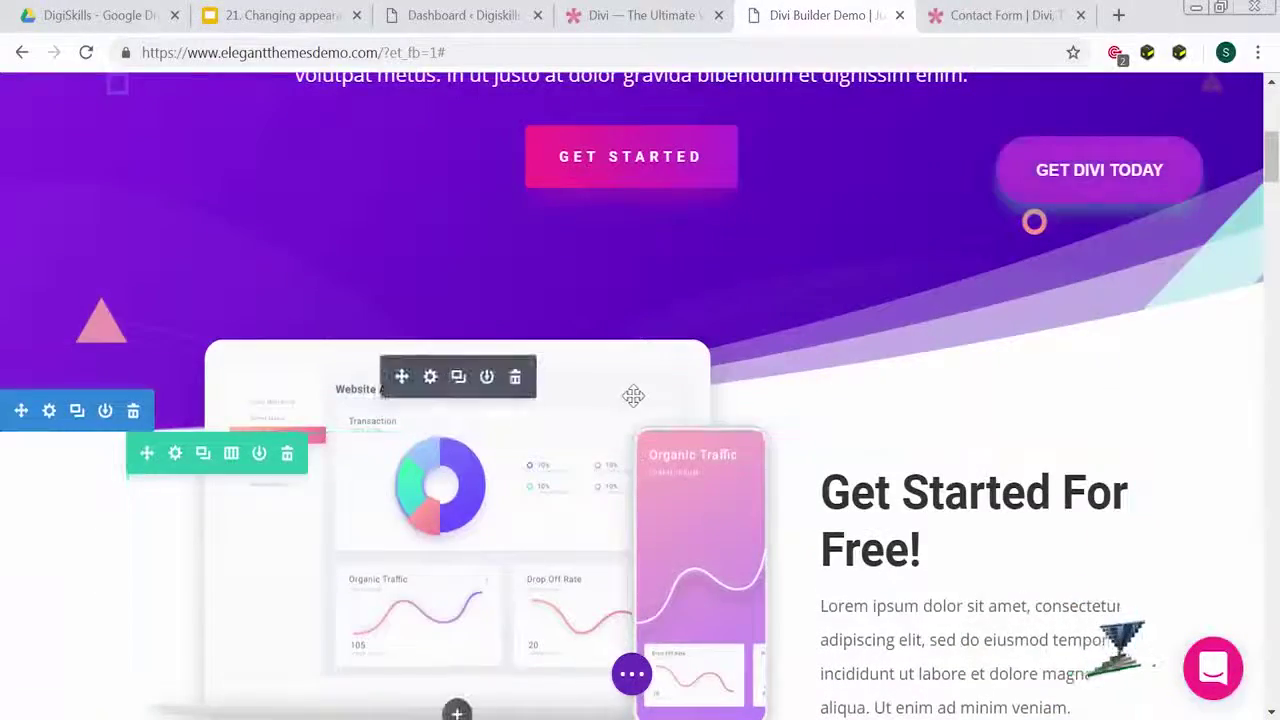
scroll(575, 287, "up", 4)
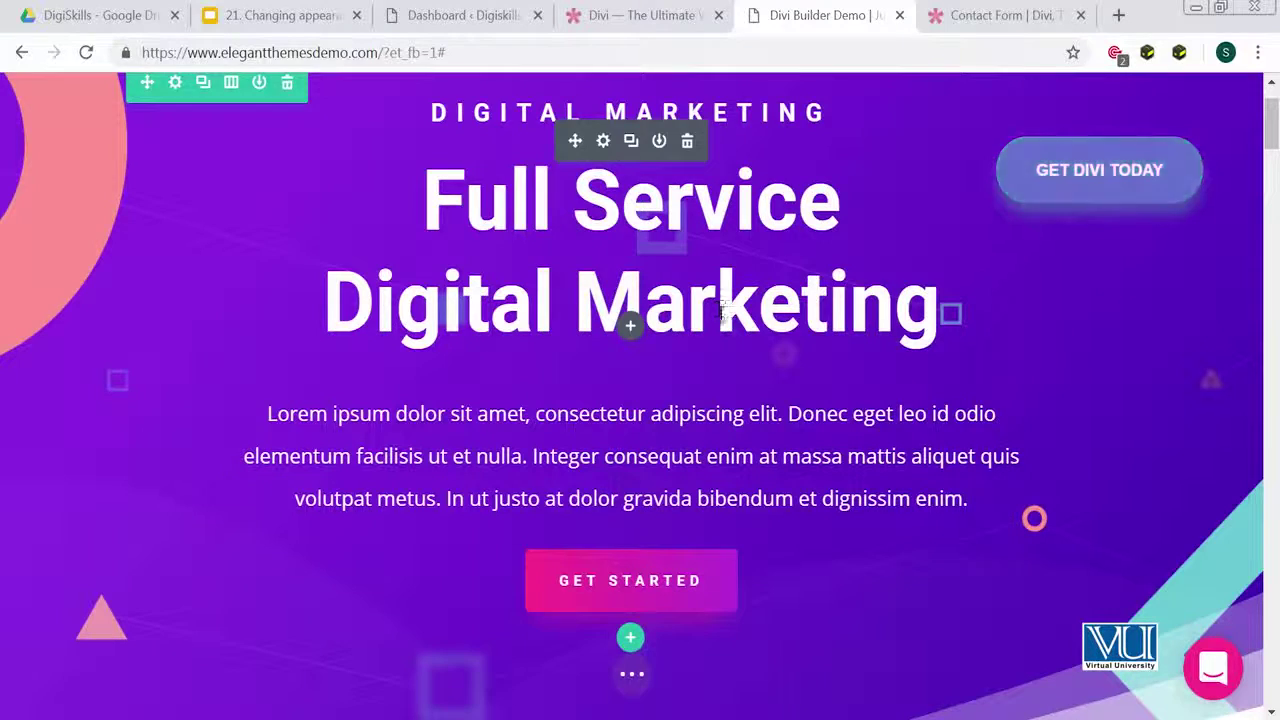
left_click(612, 16)
left_click(486, 15)
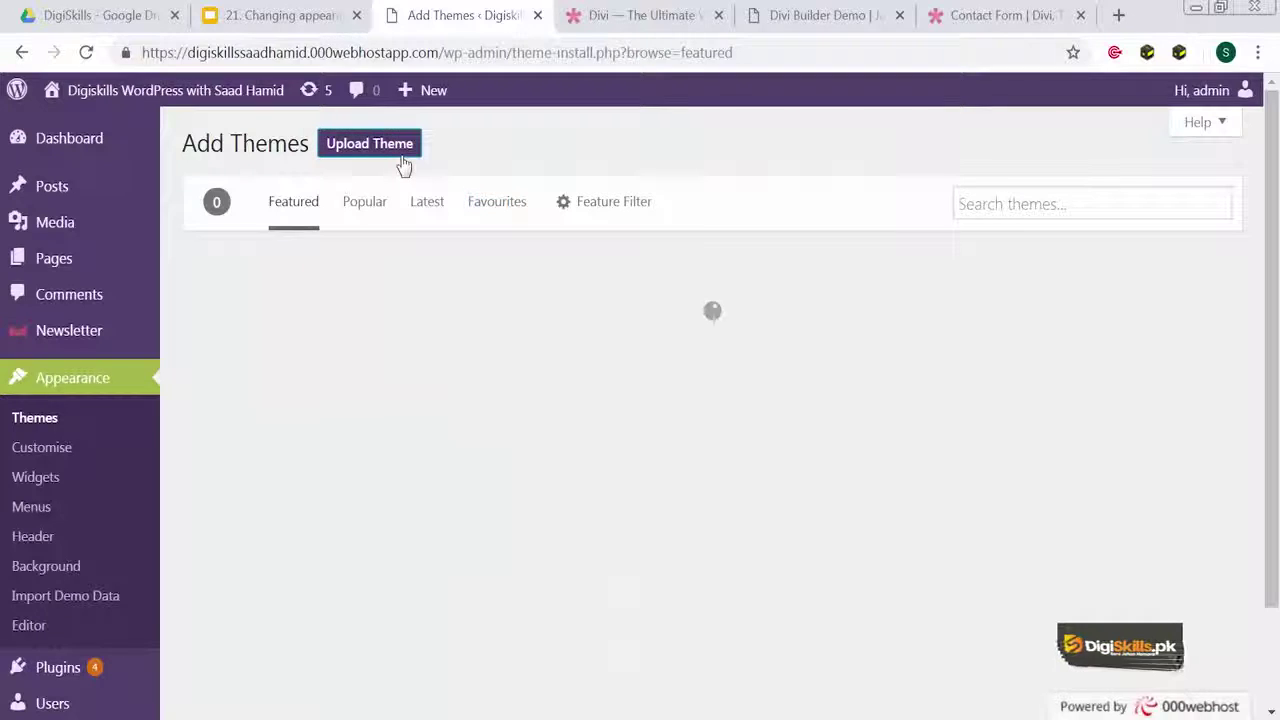
Step: Upload and install the 96. Divi (1).zip theme, then activate Divi
left_click(400, 163)
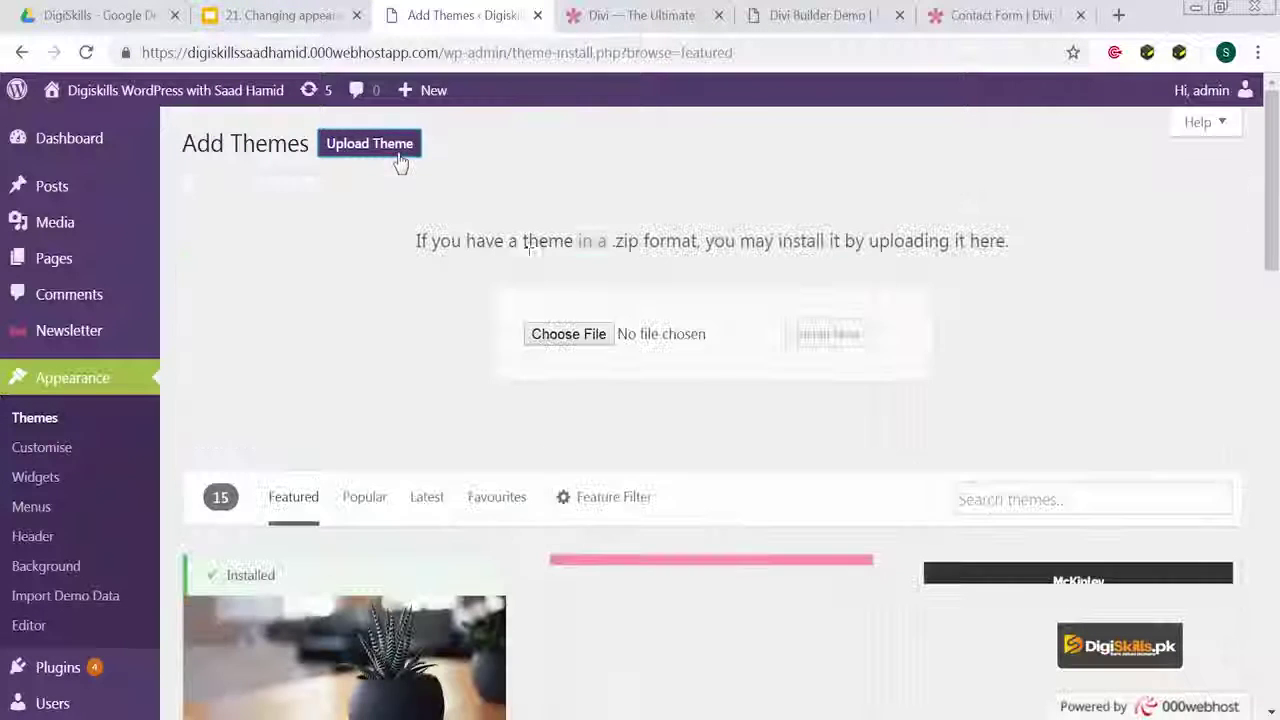
left_click(568, 336)
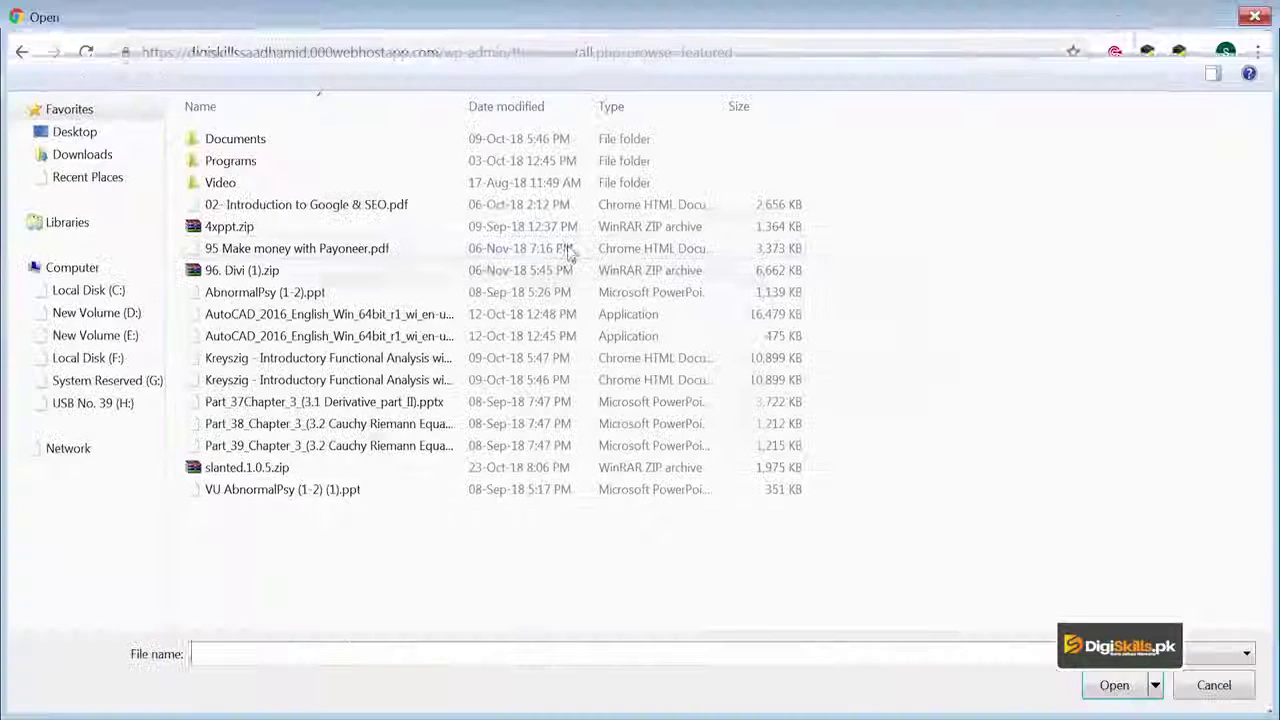
left_click(460, 271)
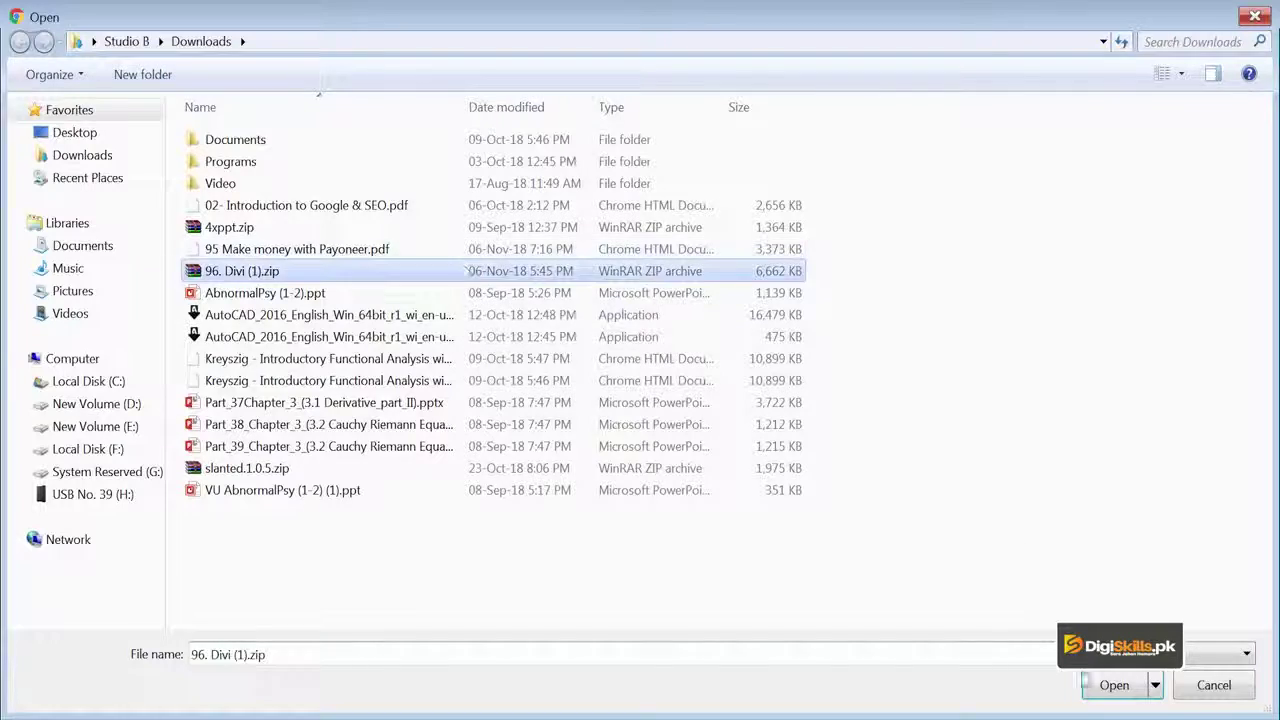
left_click(1085, 684)
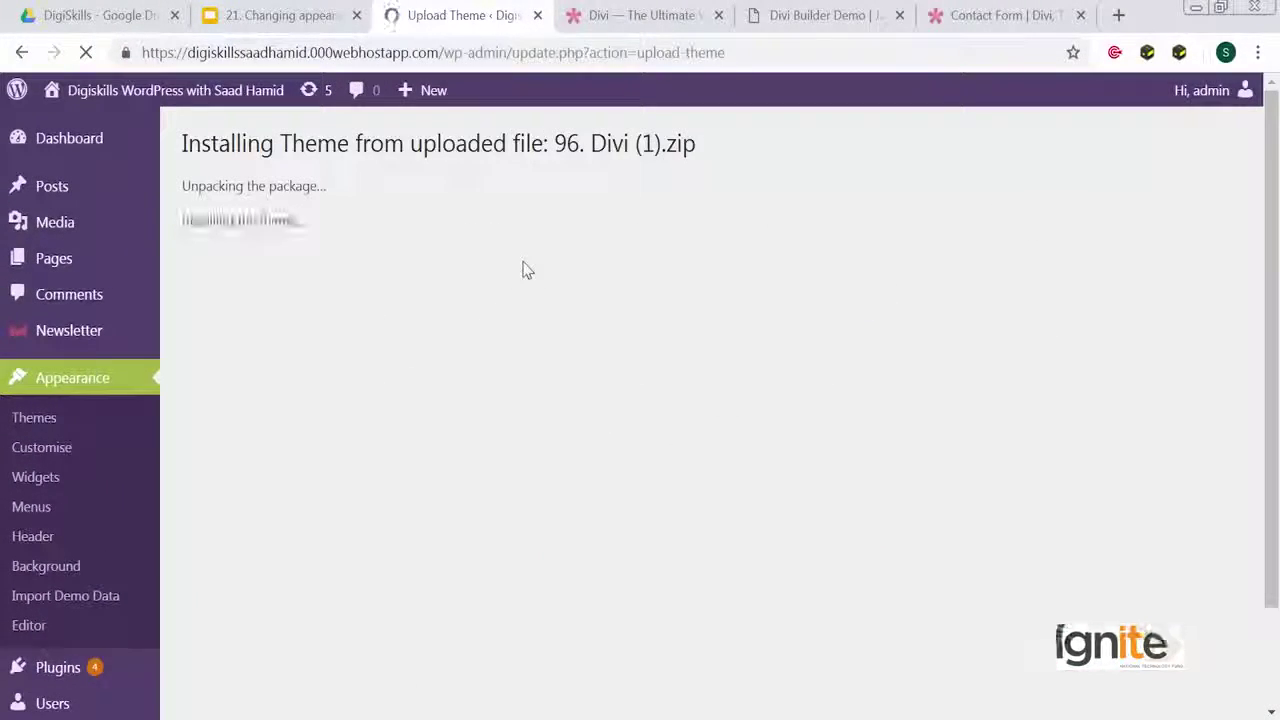
left_click(295, 291)
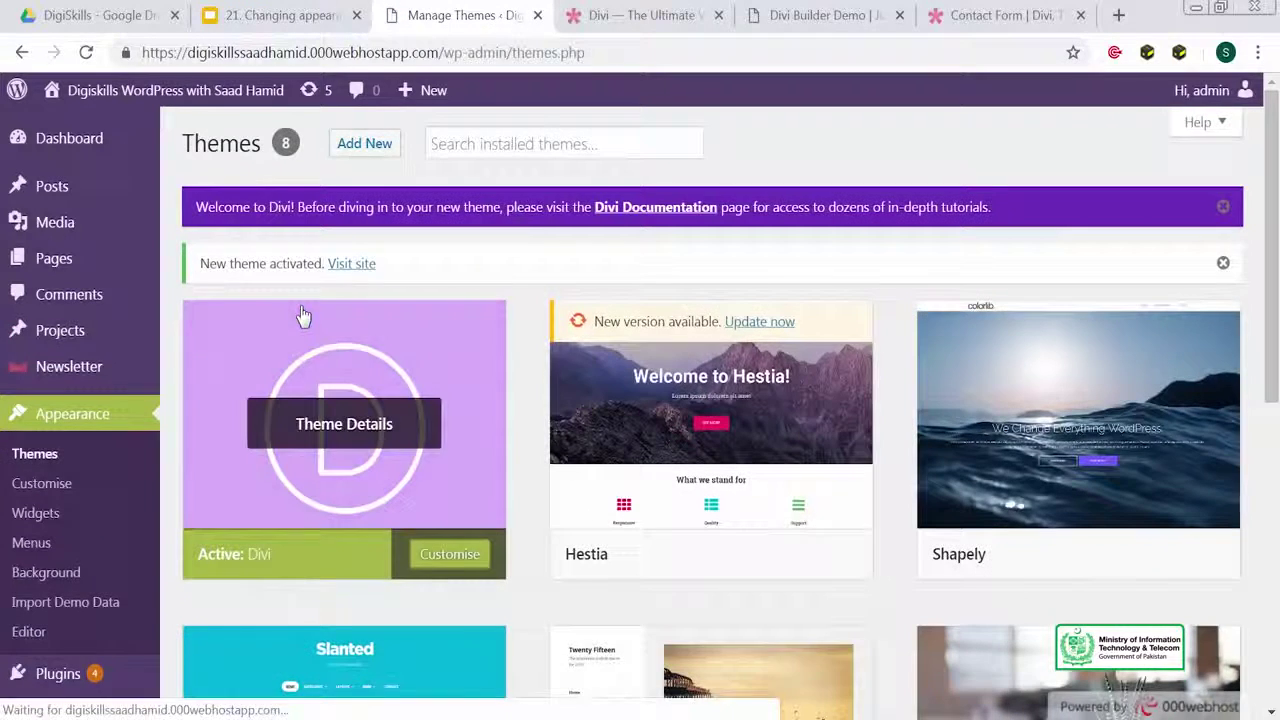
Step: Create a new page and switch it to the Divi Builder
mouse_move(135, 270)
left_click(200, 290)
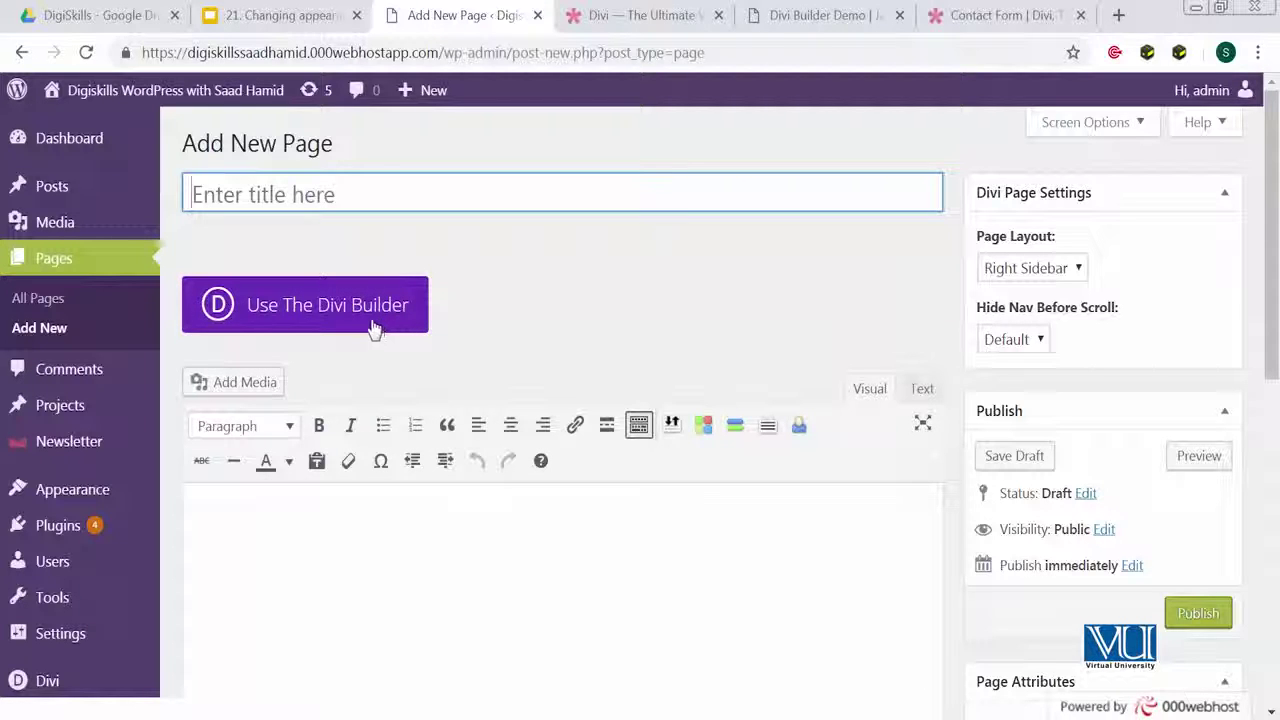
left_click(372, 330)
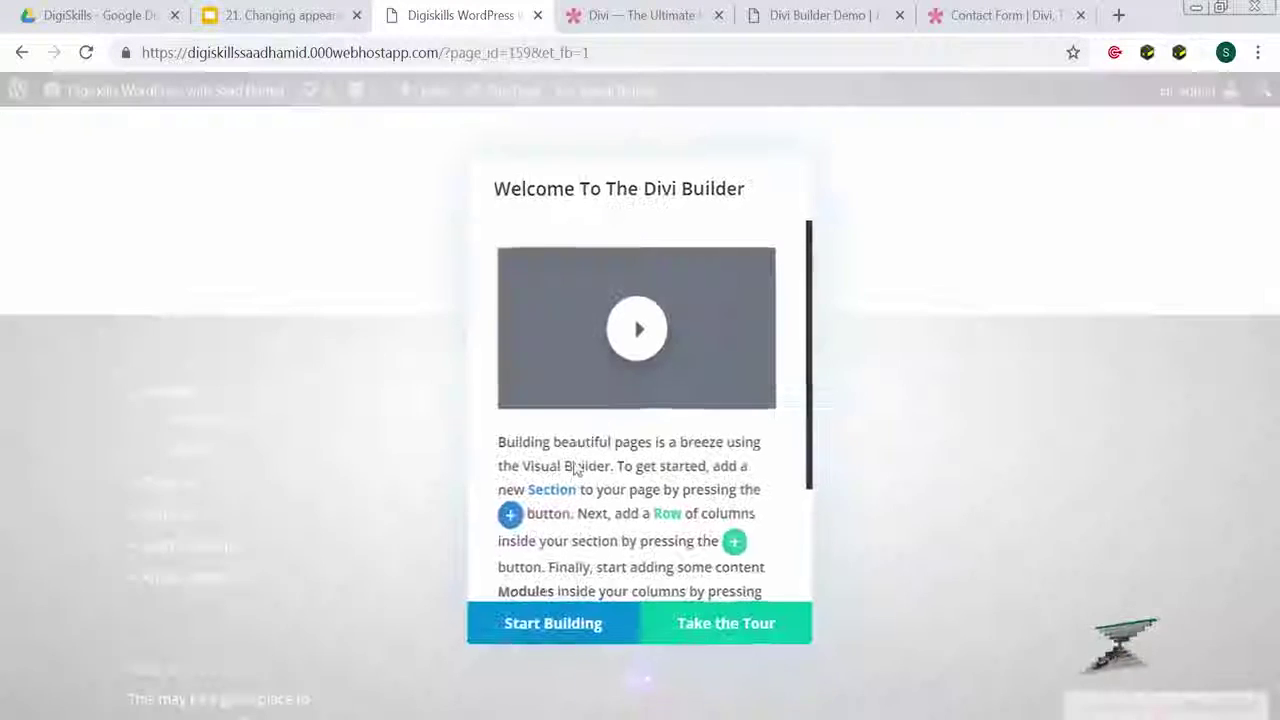
Step: Start building, browse the premade layouts, then close the library keeping the empty section
left_click(593, 620)
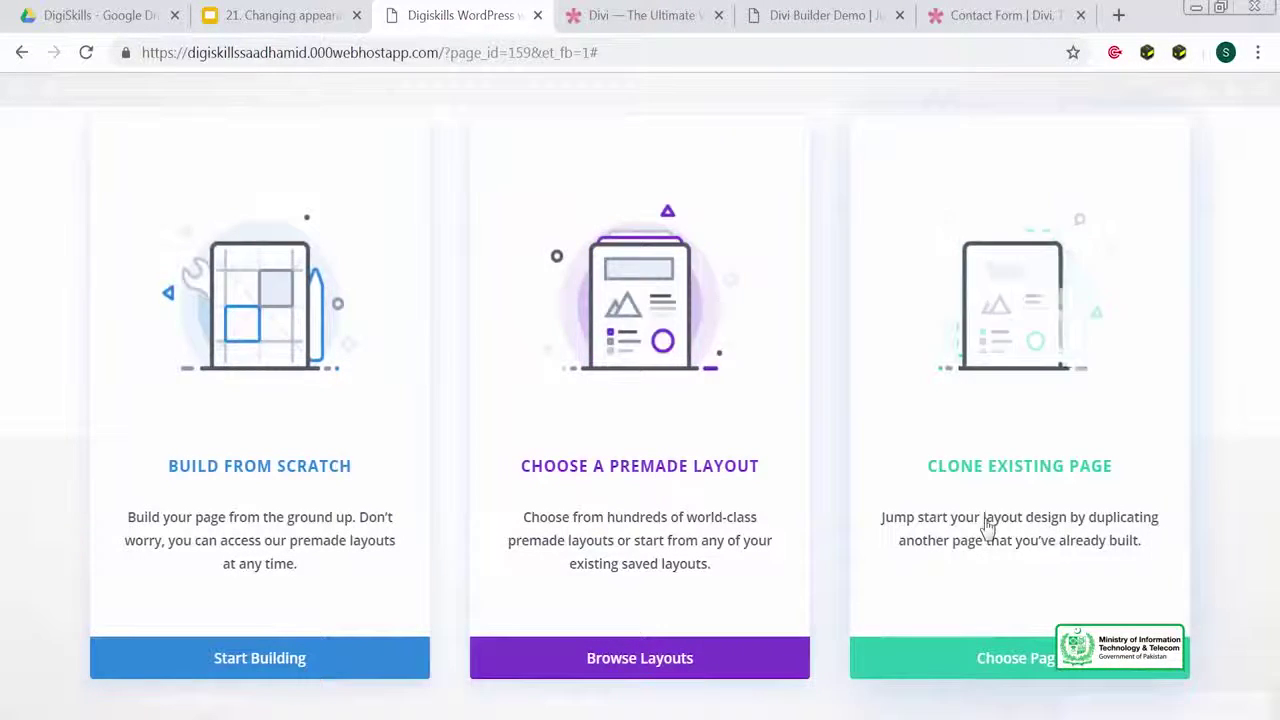
left_click(634, 660)
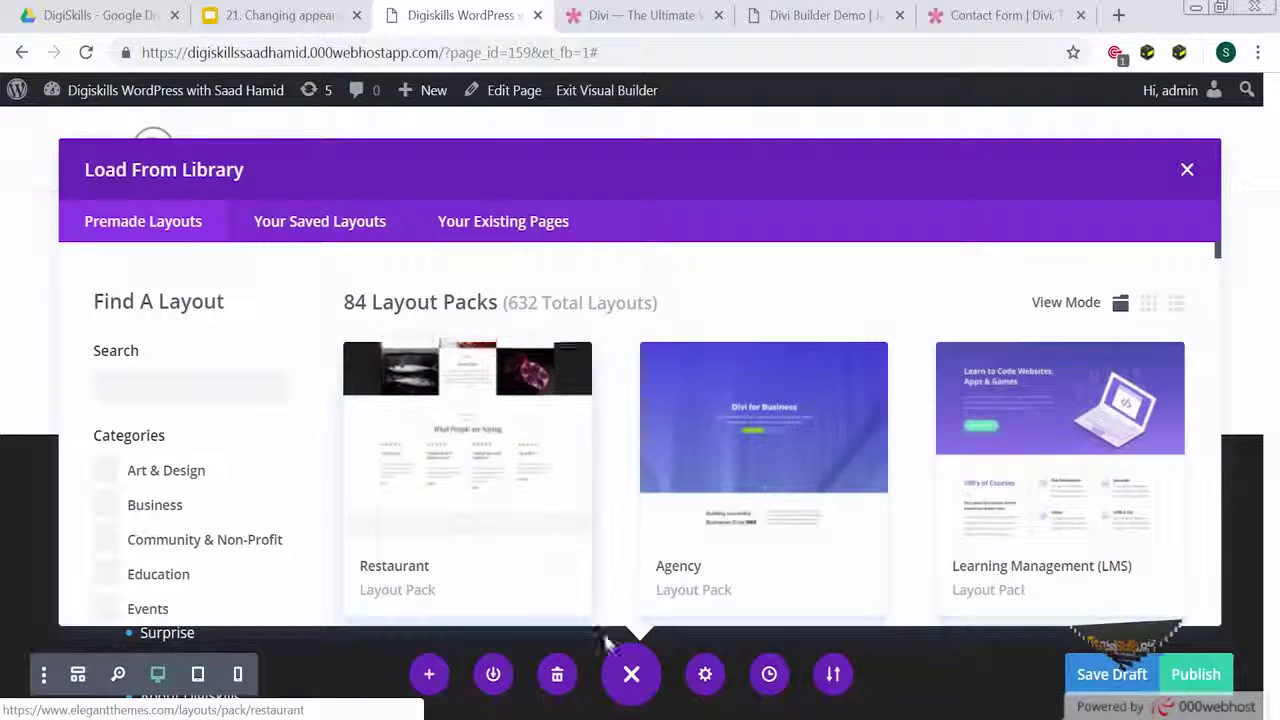
left_click(631, 674)
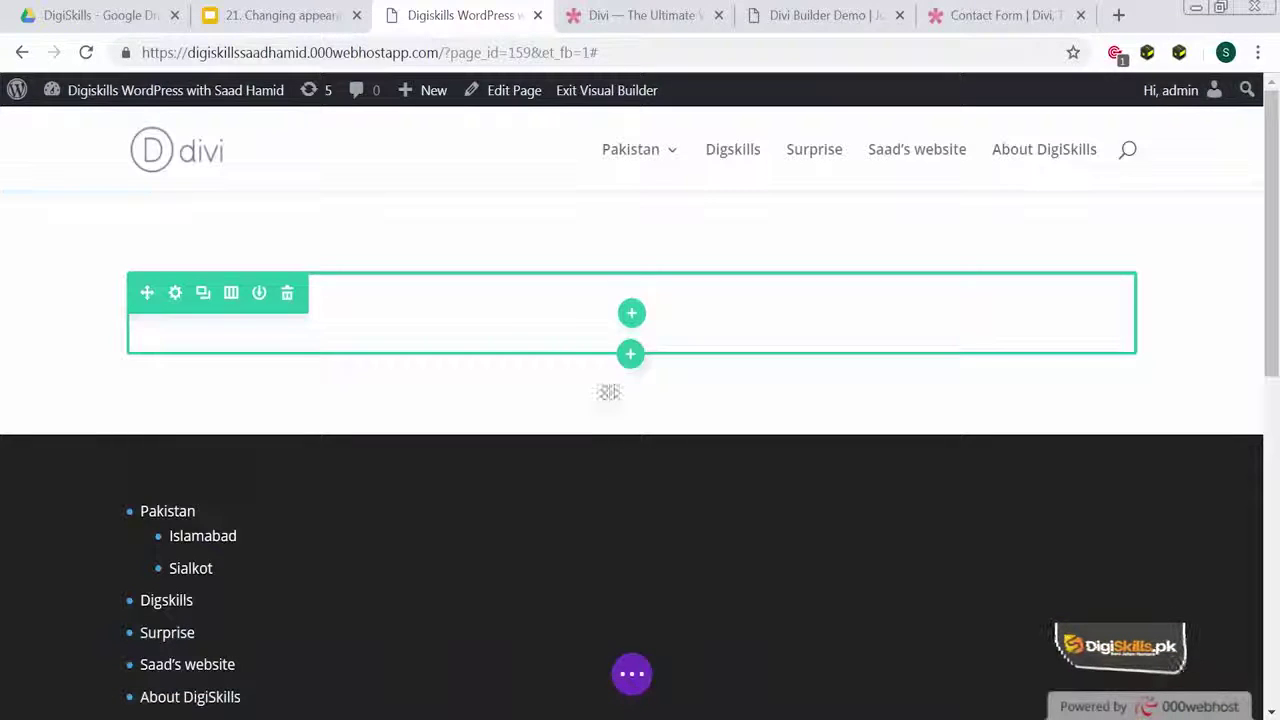
Step: Split the empty row into four equal columns and add an Accordion module to the first
left_click(631, 313)
scroll(615, 400, "down", 3)
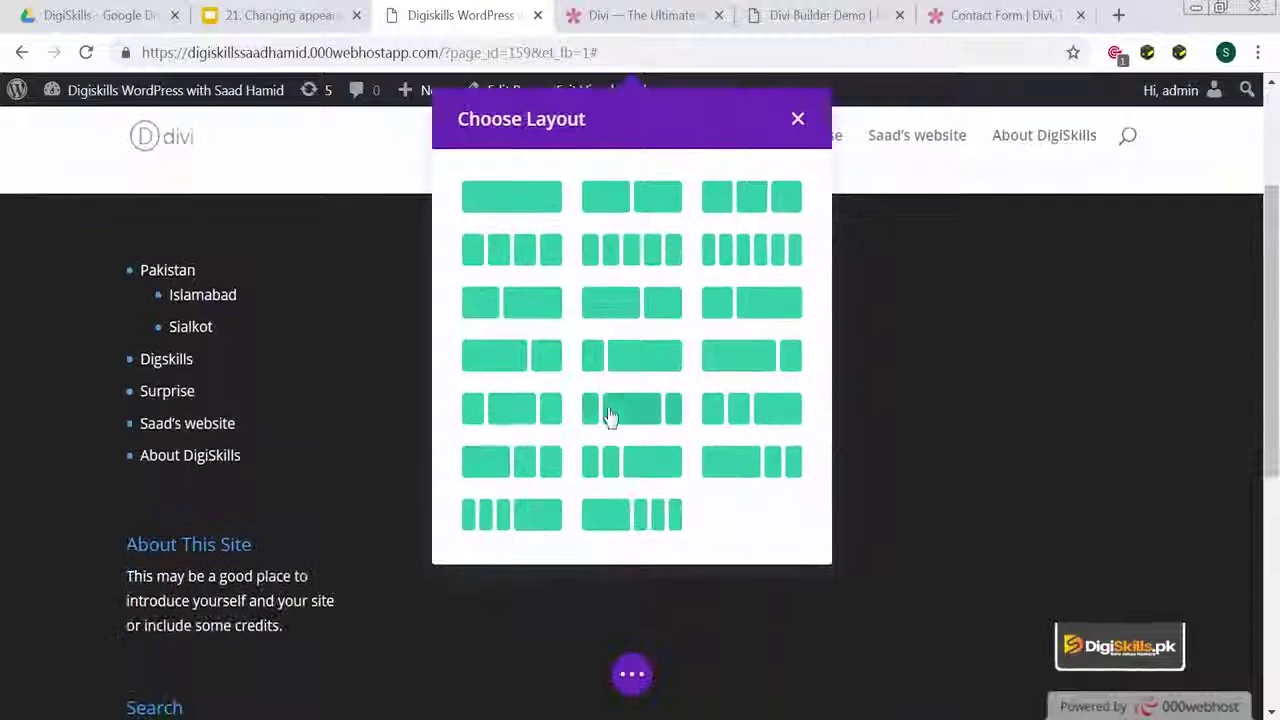
left_click(493, 250)
left_click(188, 555)
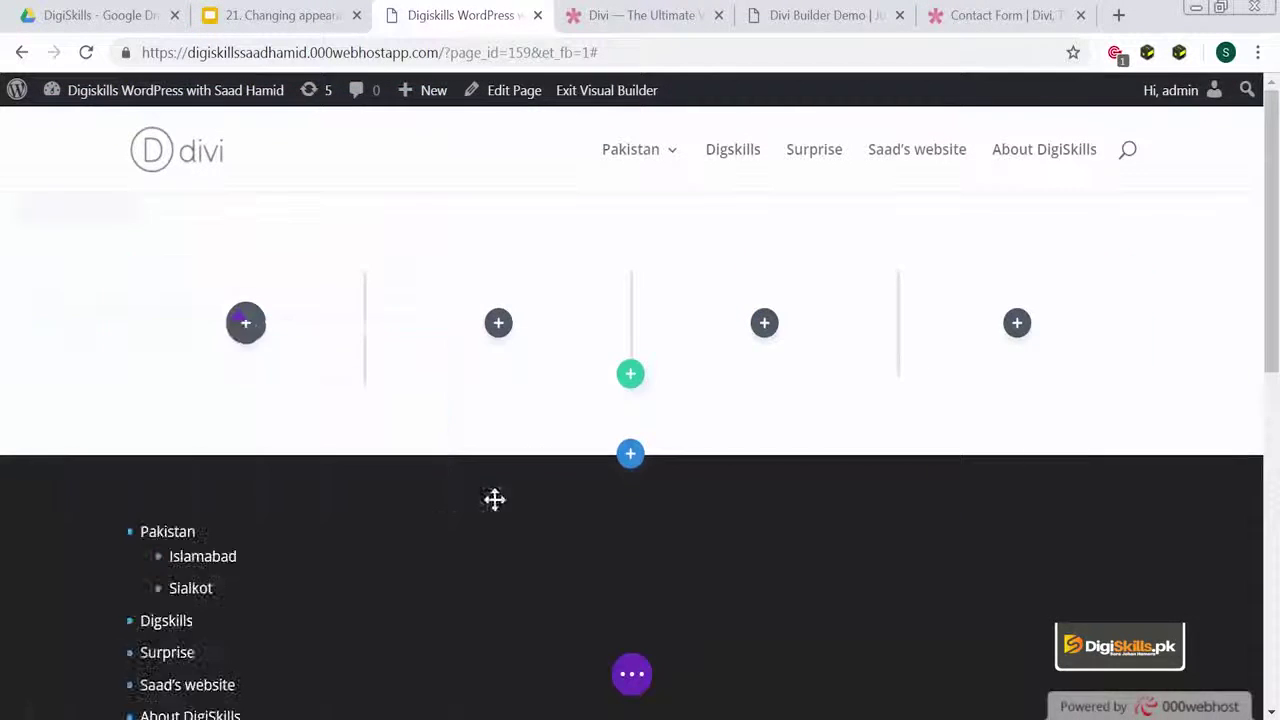
left_click(366, 634)
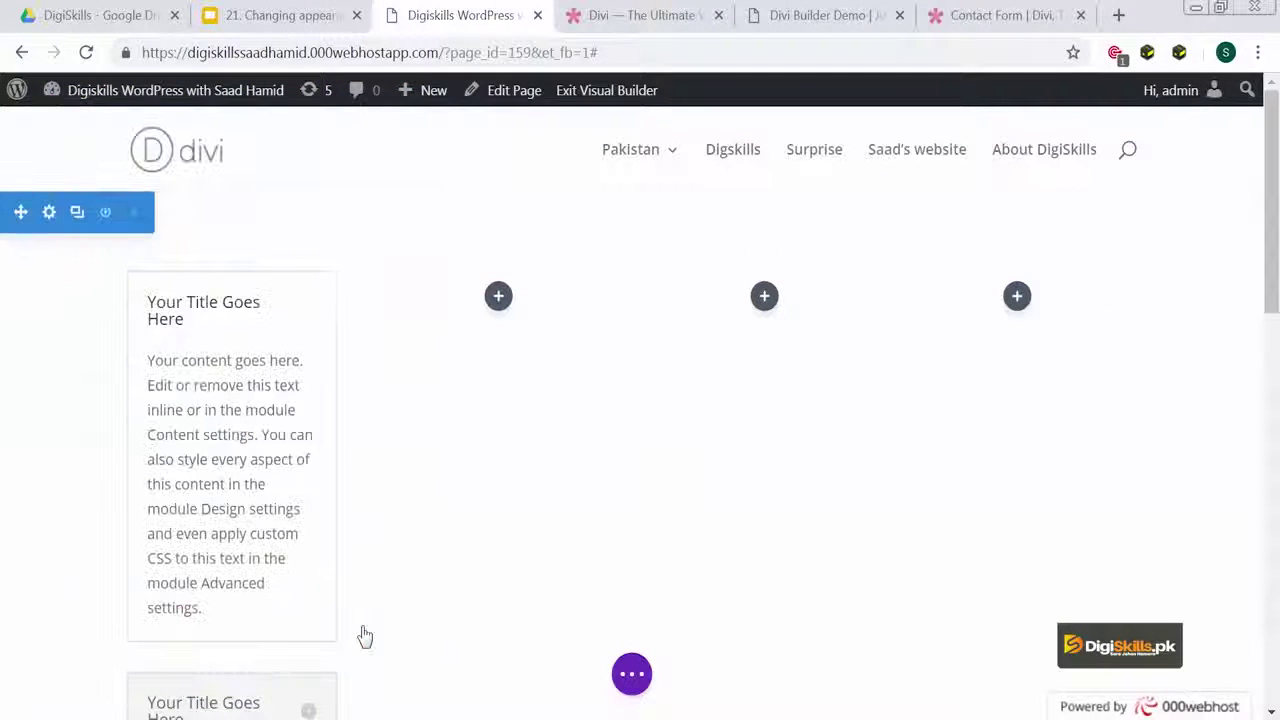